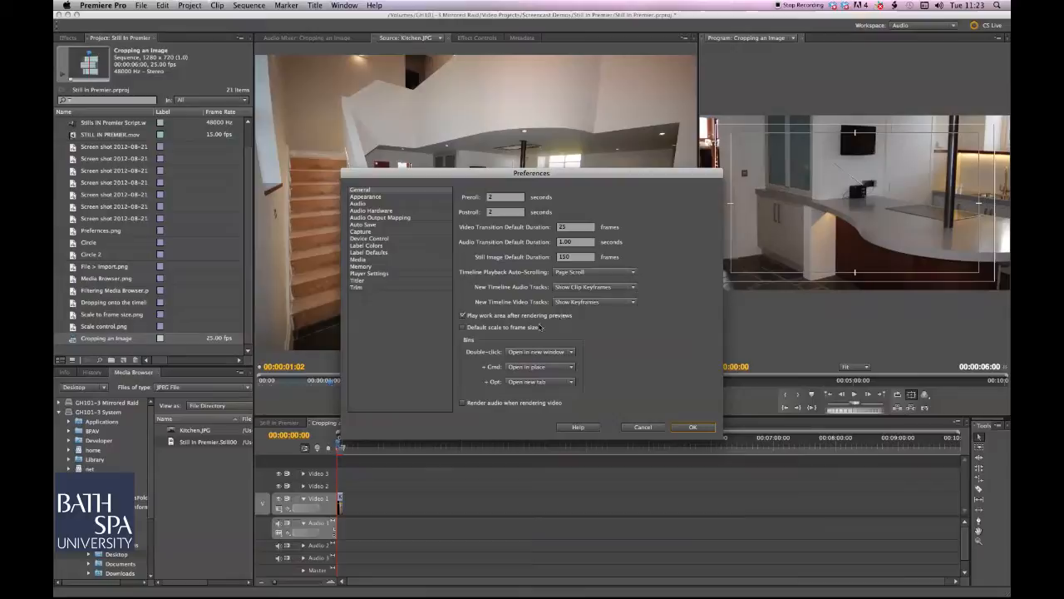
# Toggle the Default scale to frame size preference and close the general preferences.
pyautogui.click(463, 327)
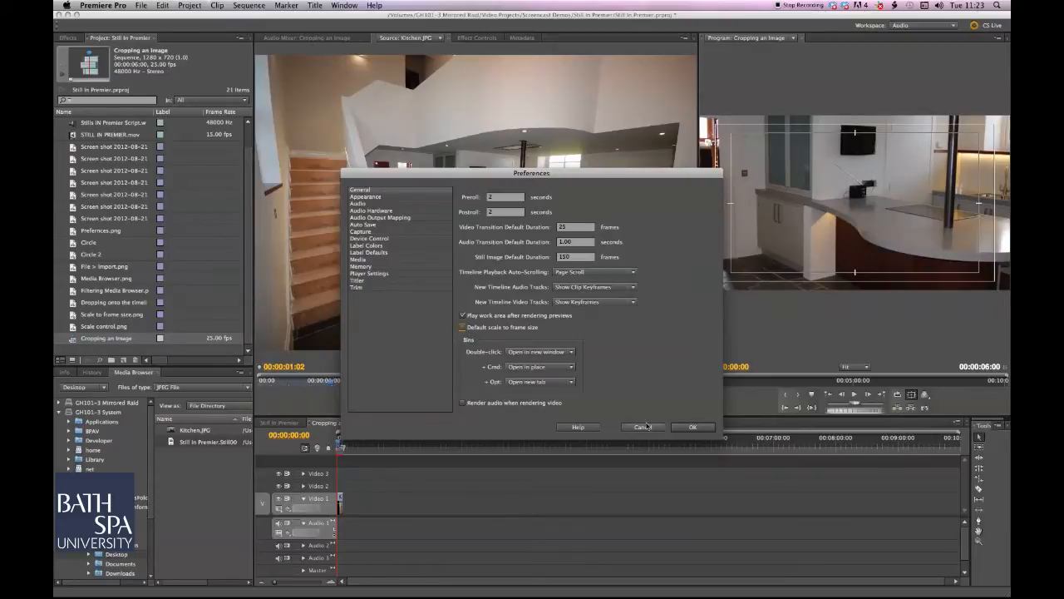
pyautogui.click(691, 426)
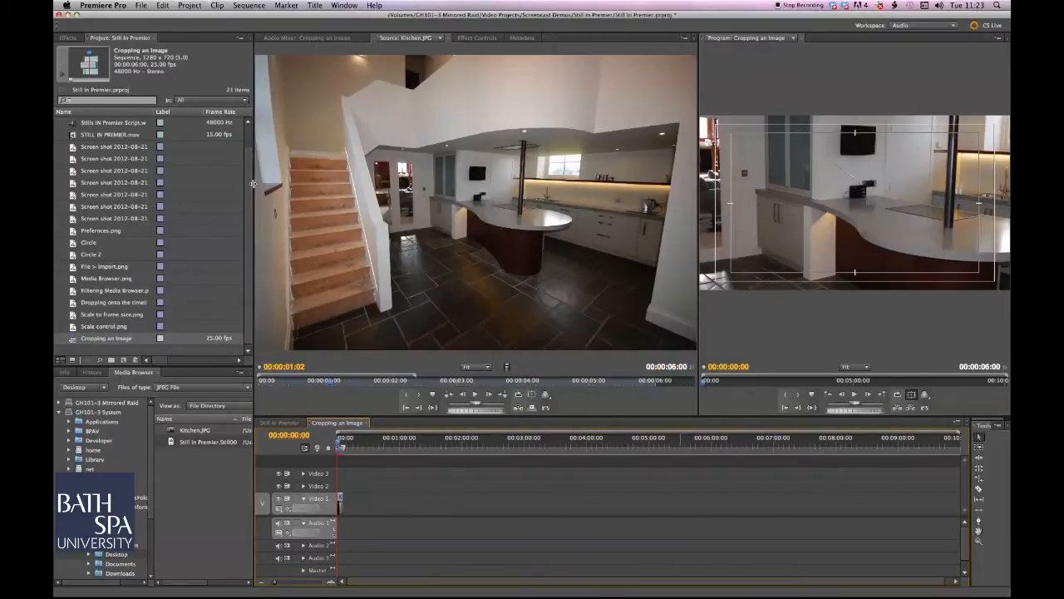
pyautogui.click(141, 5)
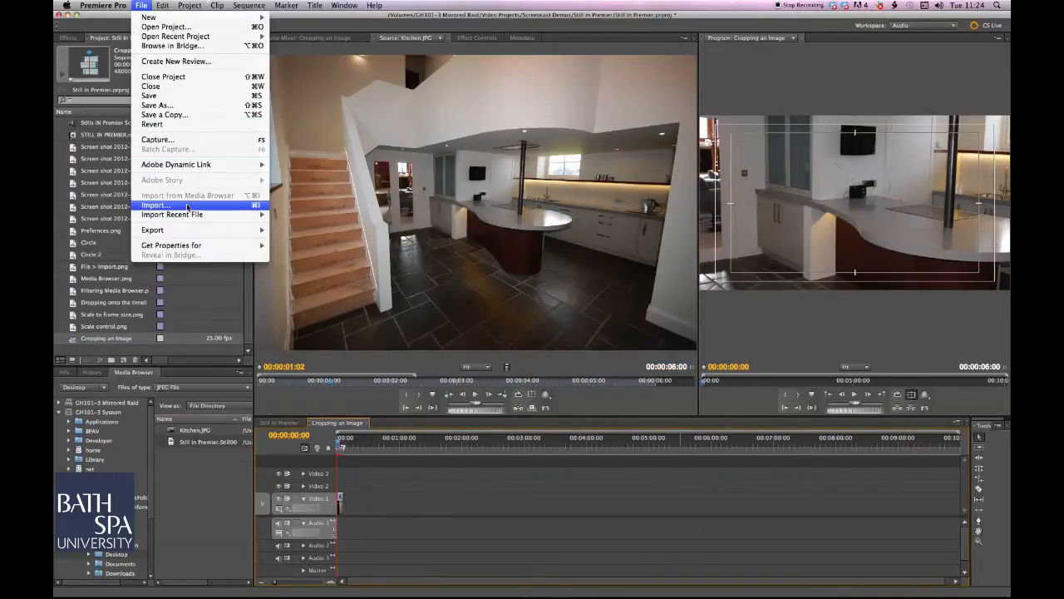
pyautogui.click(189, 207)
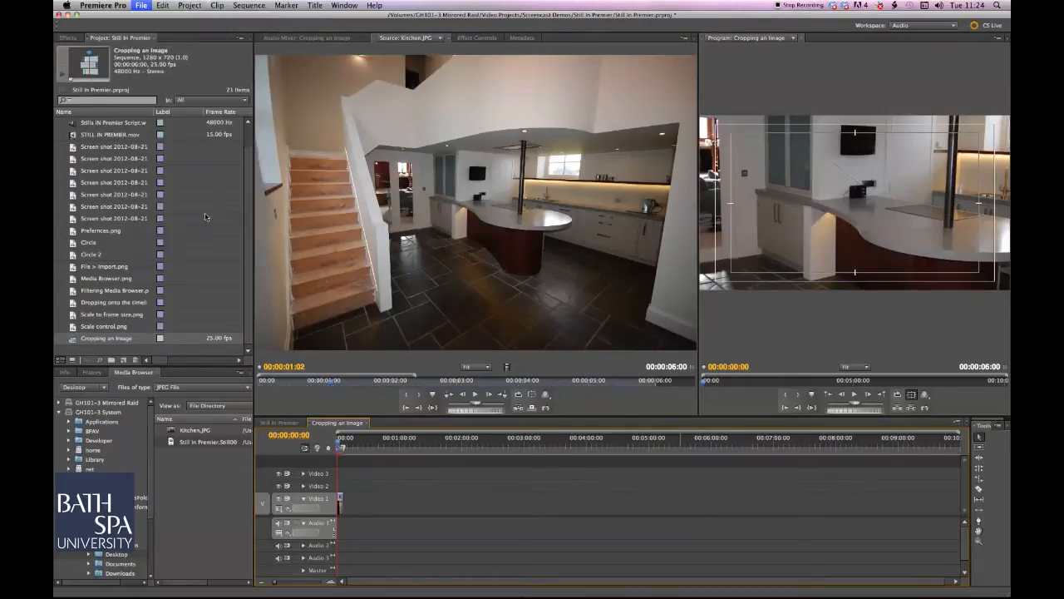
pyautogui.click(595, 296)
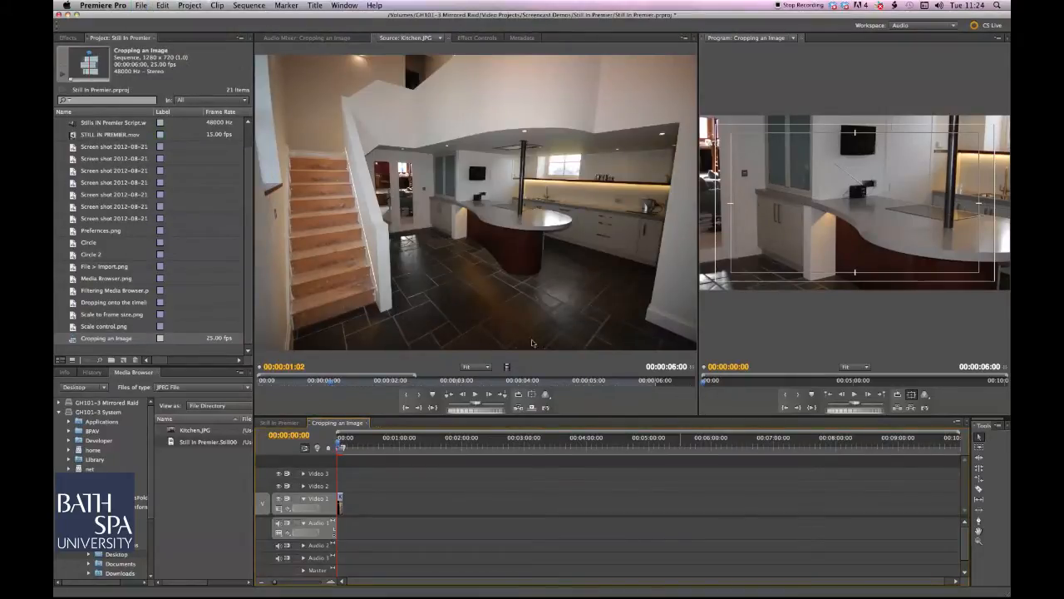
# Maximise the Media Browser, set its file type filter to All Supported Files, and restore the panel layout.
pyautogui.click(131, 382)
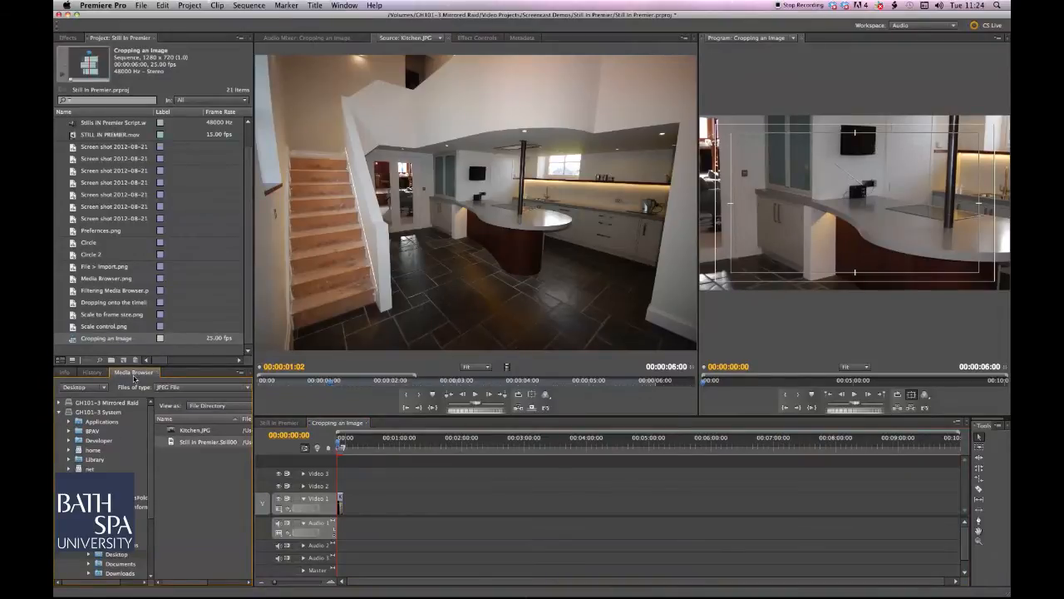
pyautogui.doubleClick(134, 375)
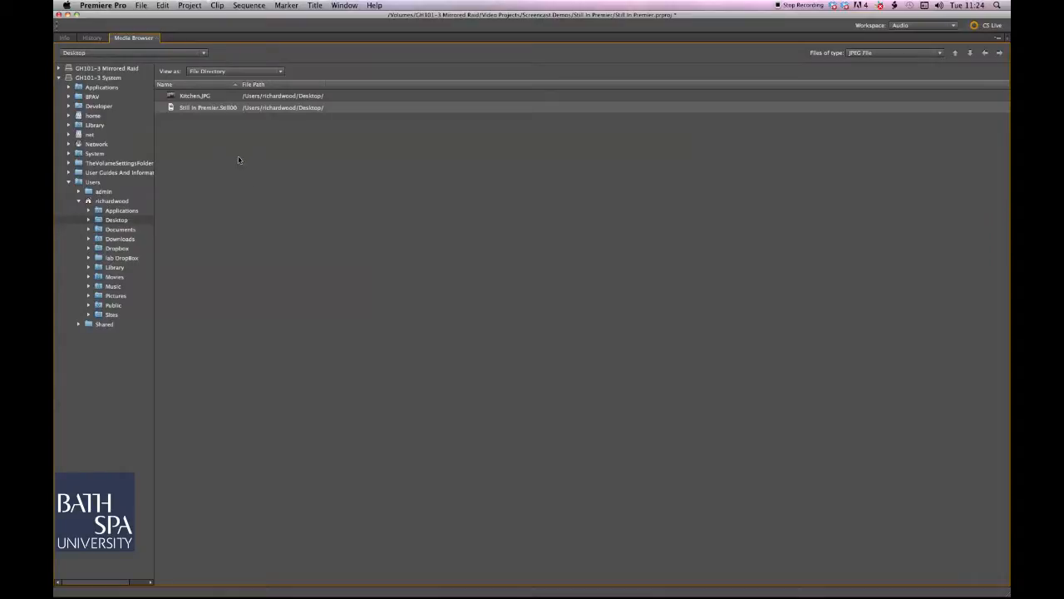
pyautogui.click(874, 54)
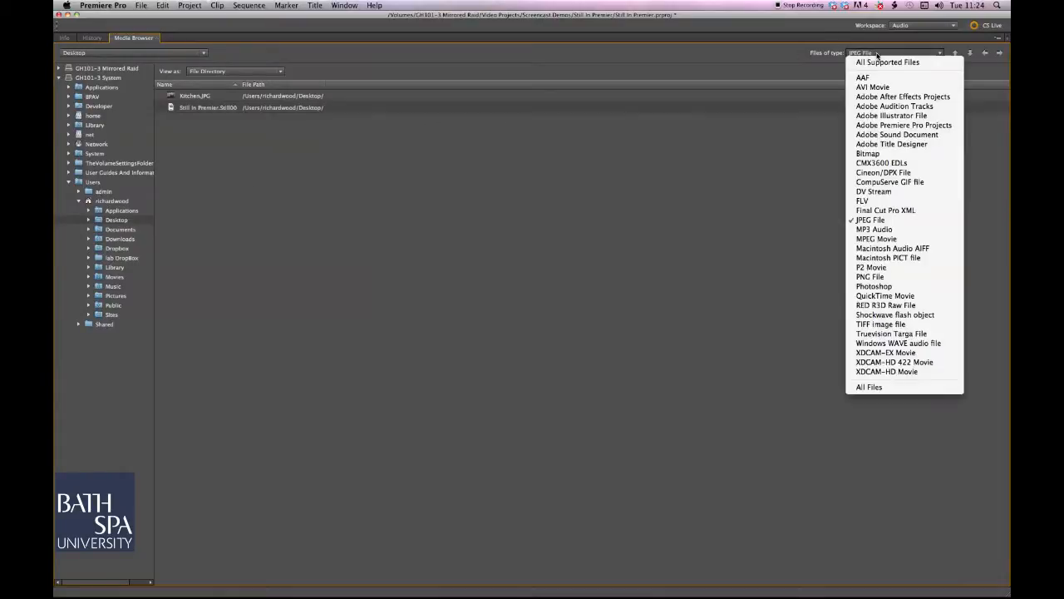
pyautogui.click(897, 222)
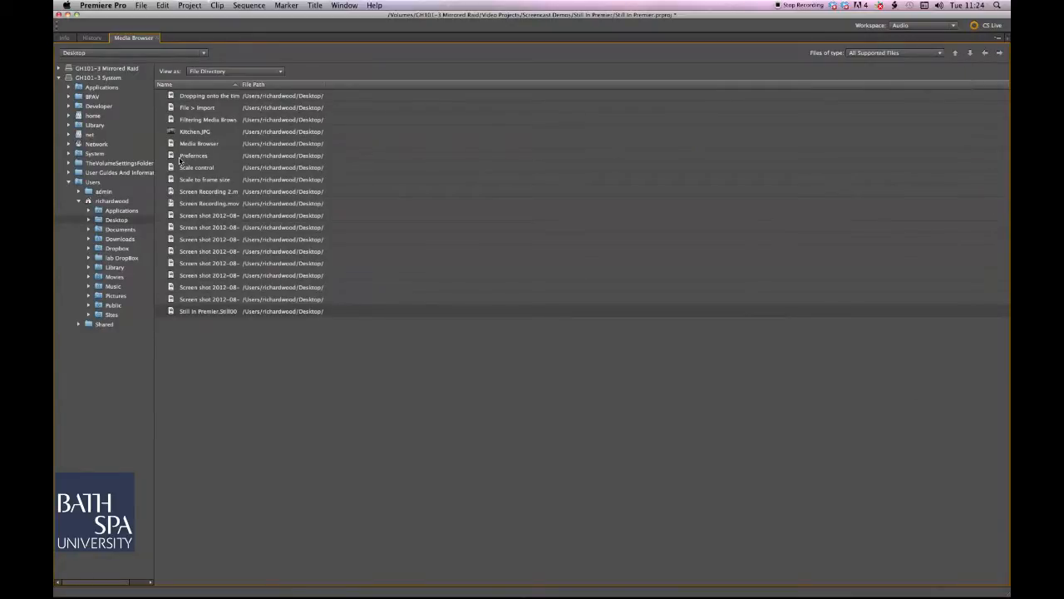
pyautogui.press('`')
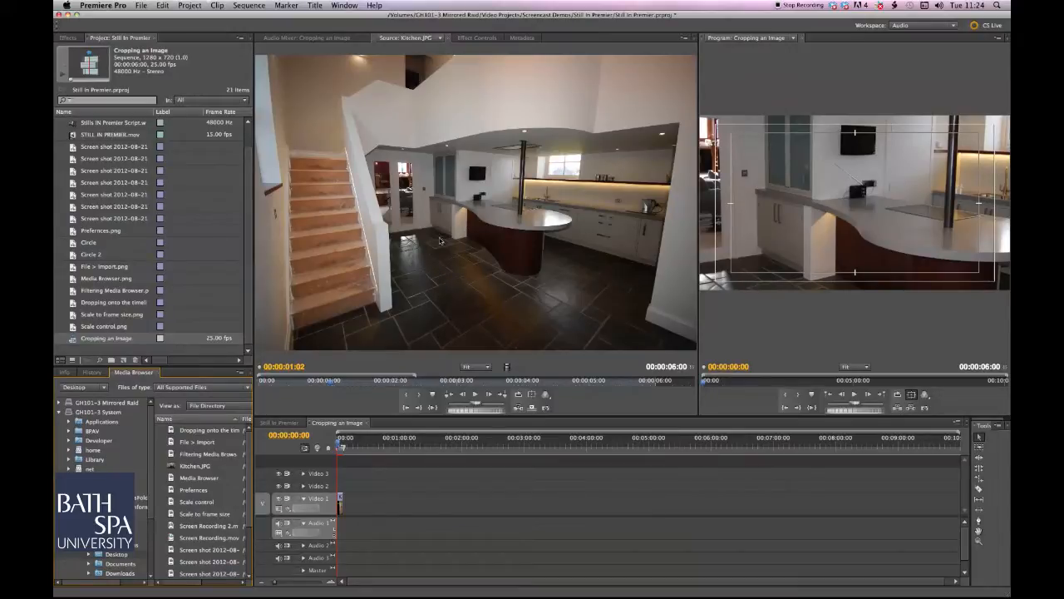
# Place Kitchen.JPG from the source monitor on Video 1 at about 00:01:53:07 and move the playhead onto the new clip.
pyautogui.moveTo(470, 377); pyautogui.dragTo(457, 503)
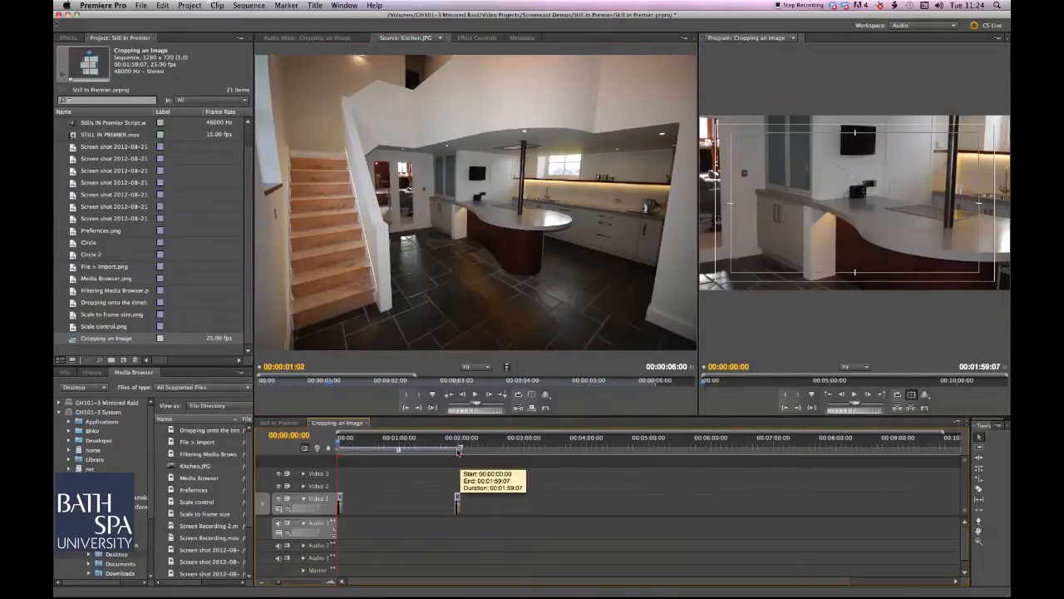
pyautogui.click(457, 440)
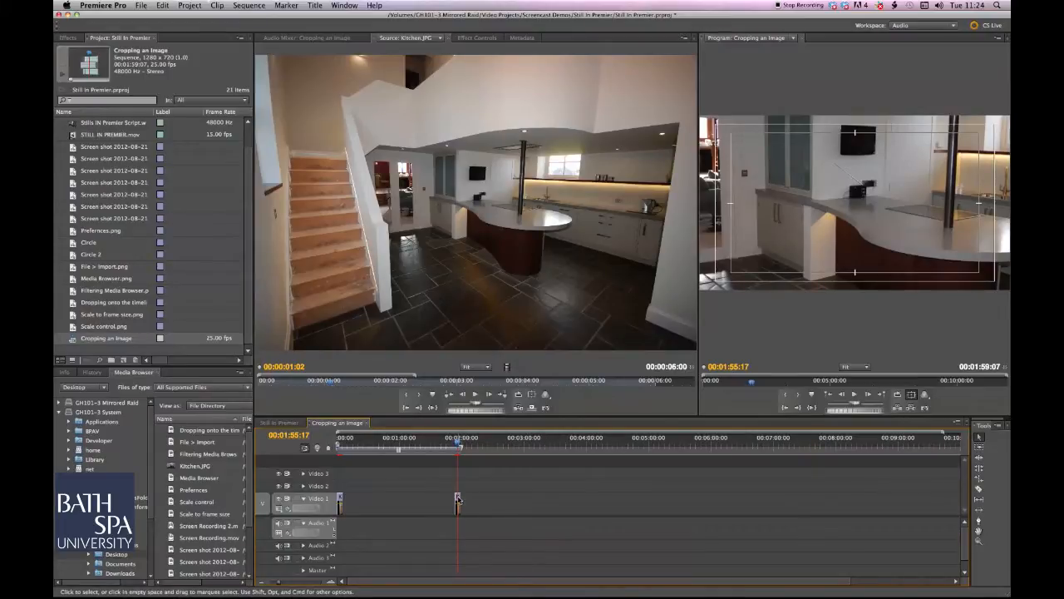
# Try Scale to Frame Size on the second Kitchen.JPG clip, and turn it off again.
pyautogui.moveTo(457, 498)
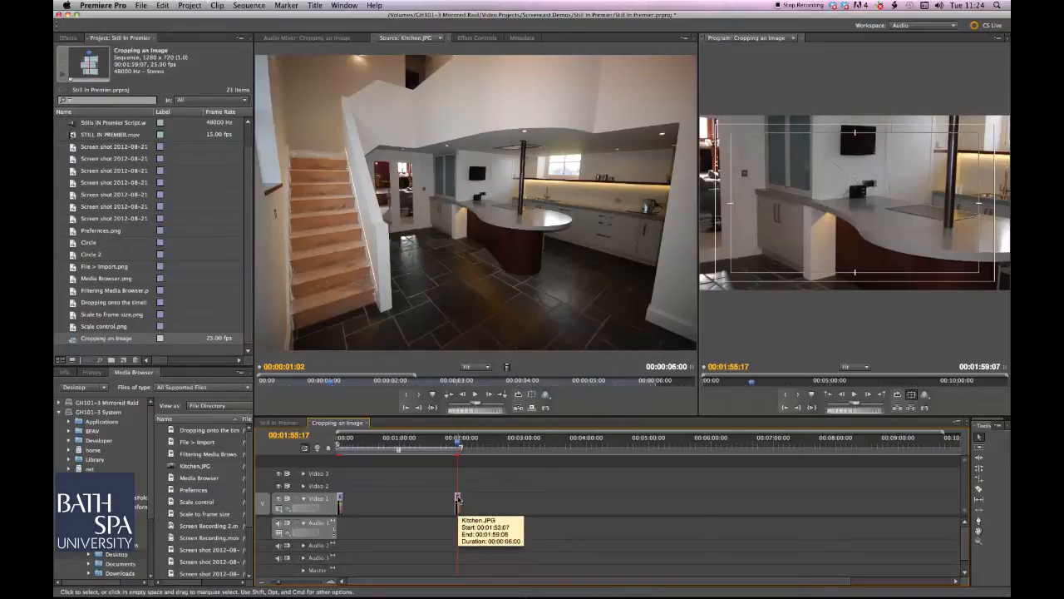
pyautogui.rightClick(457, 499)
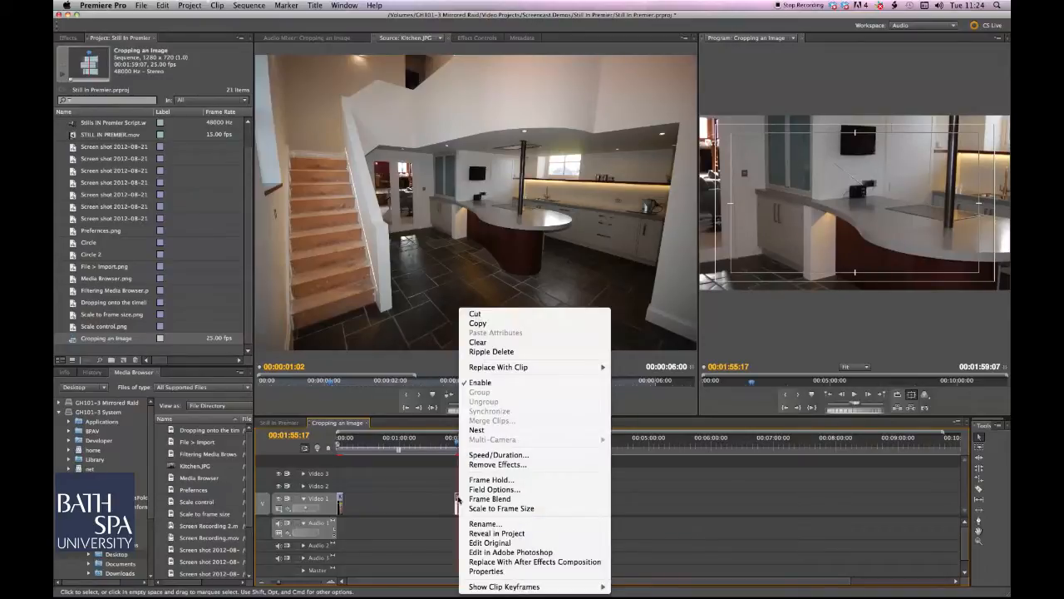
pyautogui.click(503, 508)
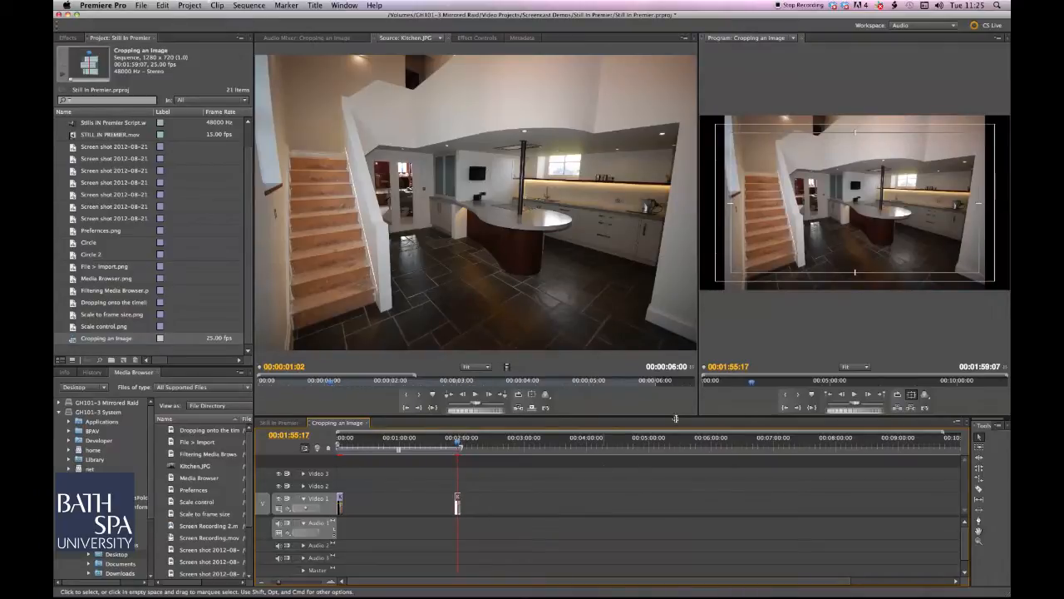
pyautogui.rightClick(457, 499)
pyautogui.click(479, 508)
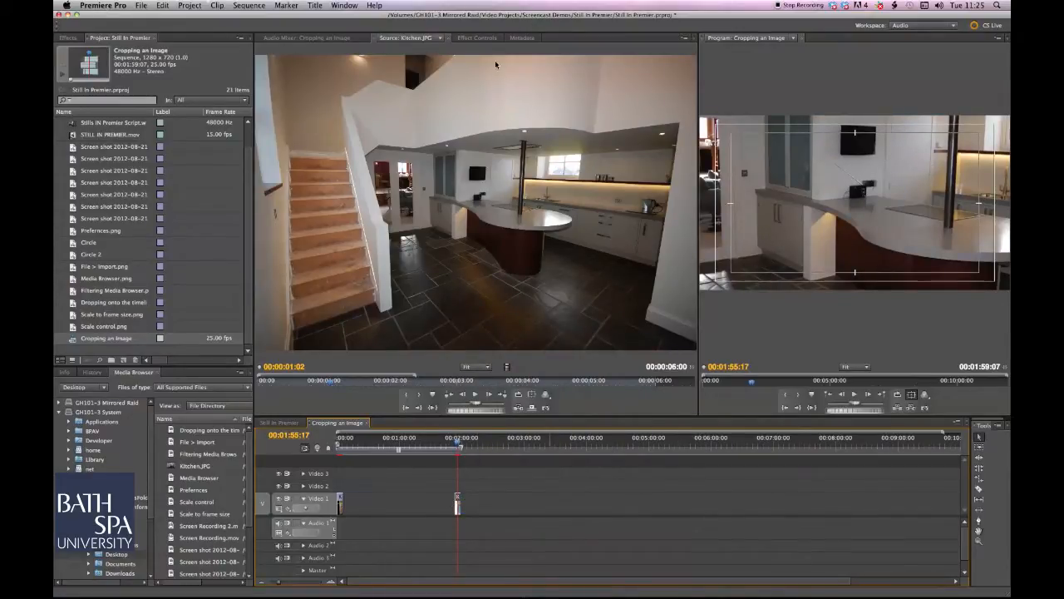
# Set the second Kitchen.JPG clip's motion Scale to 37 in its effect controls.
pyautogui.click(476, 37)
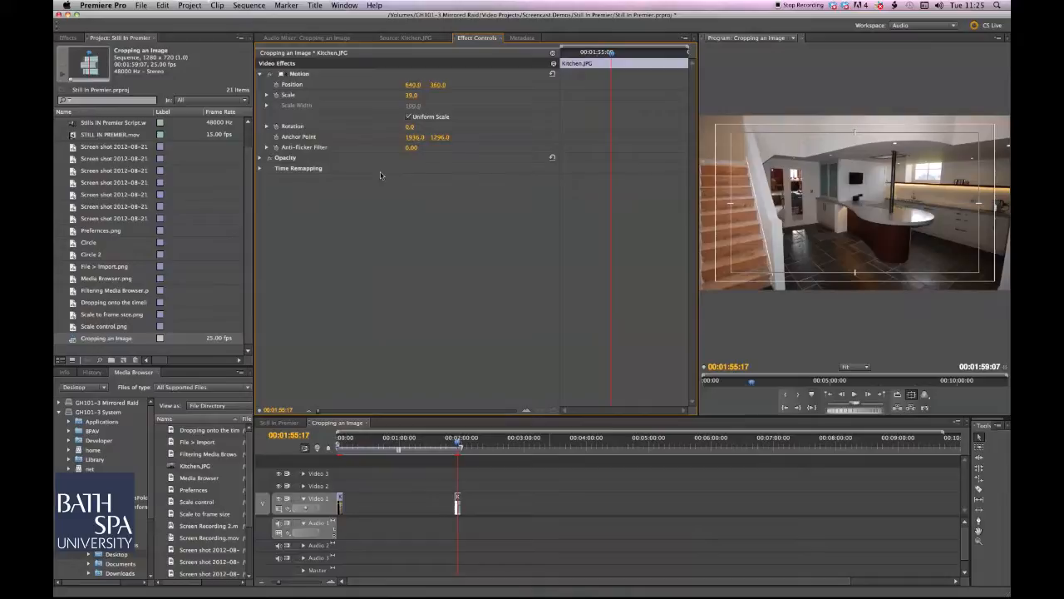
pyautogui.moveTo(411, 95); pyautogui.dragTo(414, 96)
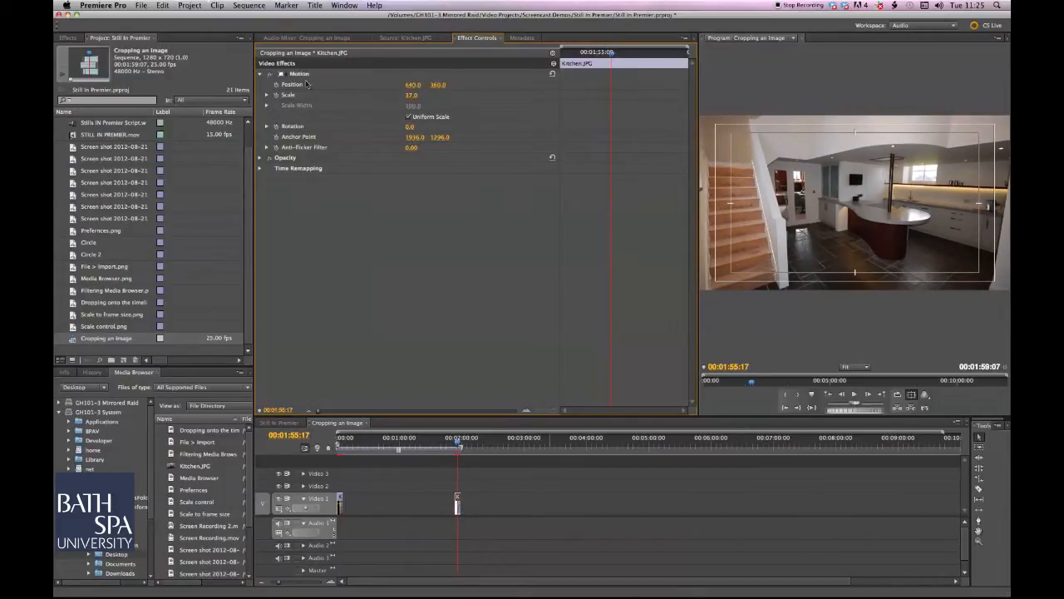
# Show the clip's motion handles with the program monitor at 25% magnification, and move the picture to about 716, 372.
pyautogui.click(281, 75)
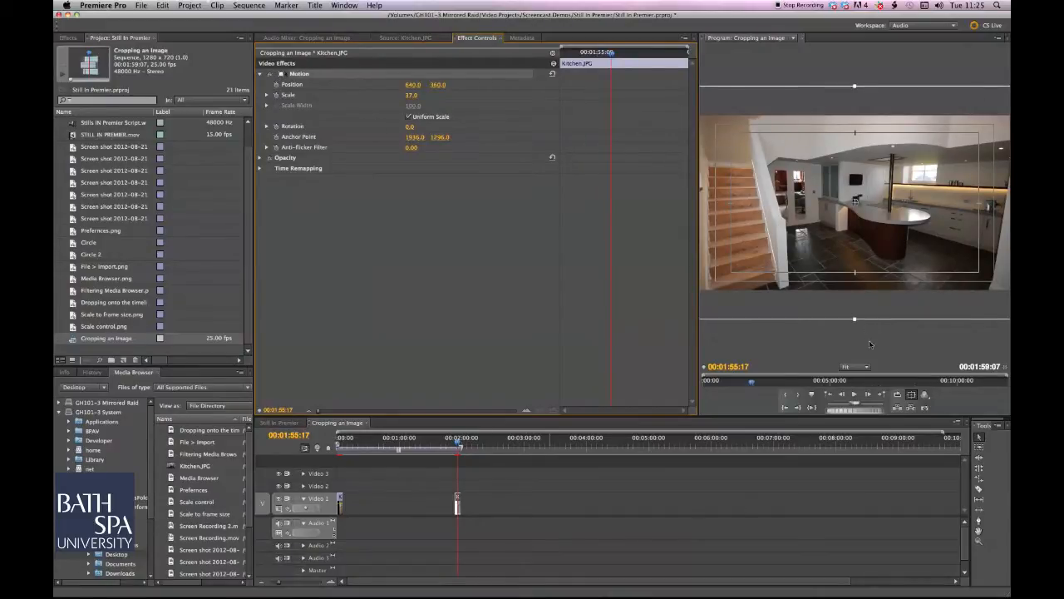
pyautogui.click(856, 368)
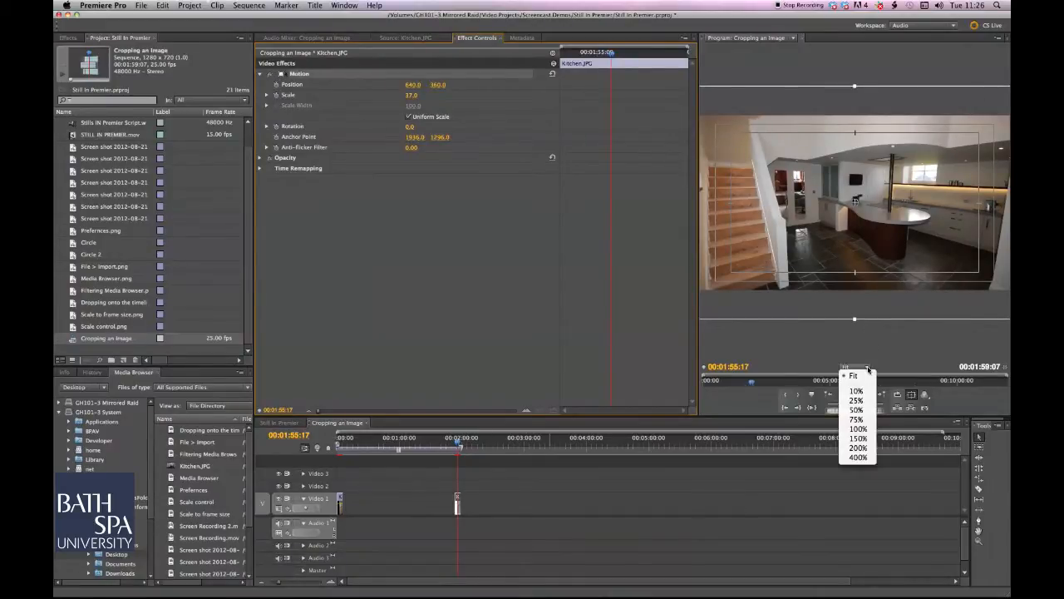
pyautogui.click(860, 420)
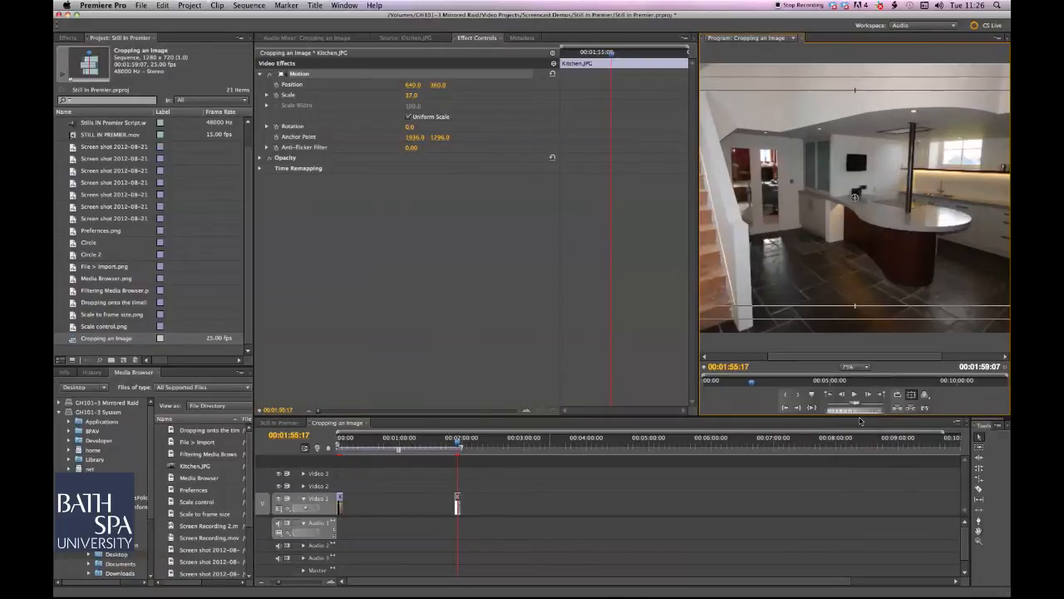
pyautogui.click(865, 368)
pyautogui.click(863, 403)
pyautogui.moveTo(871, 212)
pyautogui.mouseDown()
pyautogui.moveTo(852, 207)
pyautogui.moveTo(849, 229)
pyautogui.moveTo(865, 238)
pyautogui.moveTo(879, 213)
pyautogui.mouseUp()
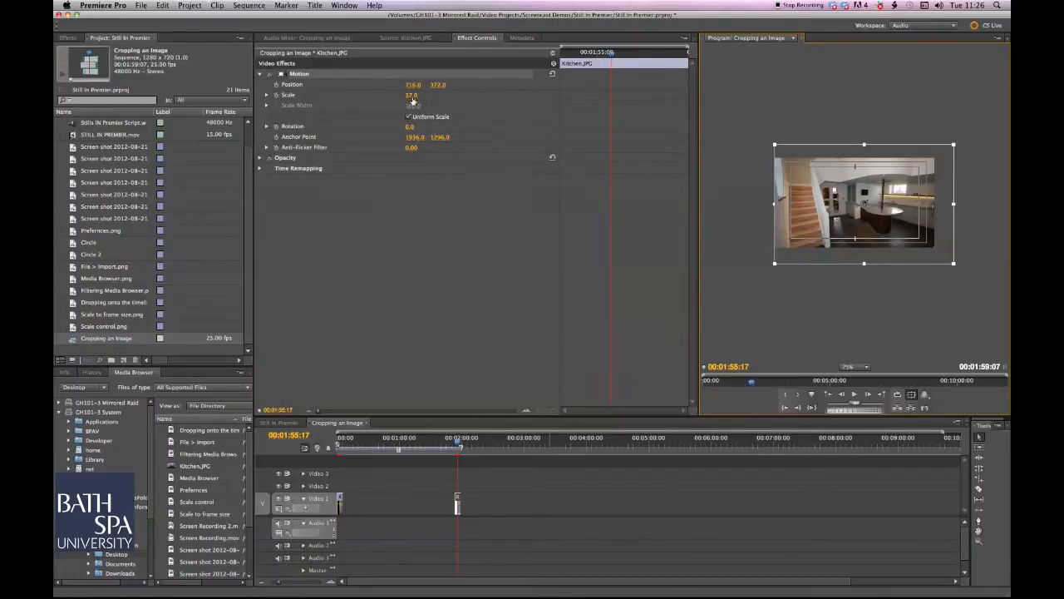
# Set the clip's Scale to 55 and move the picture to a position of about 1052, 364.
pyautogui.moveTo(409, 103); pyautogui.dragTo(503, 102)
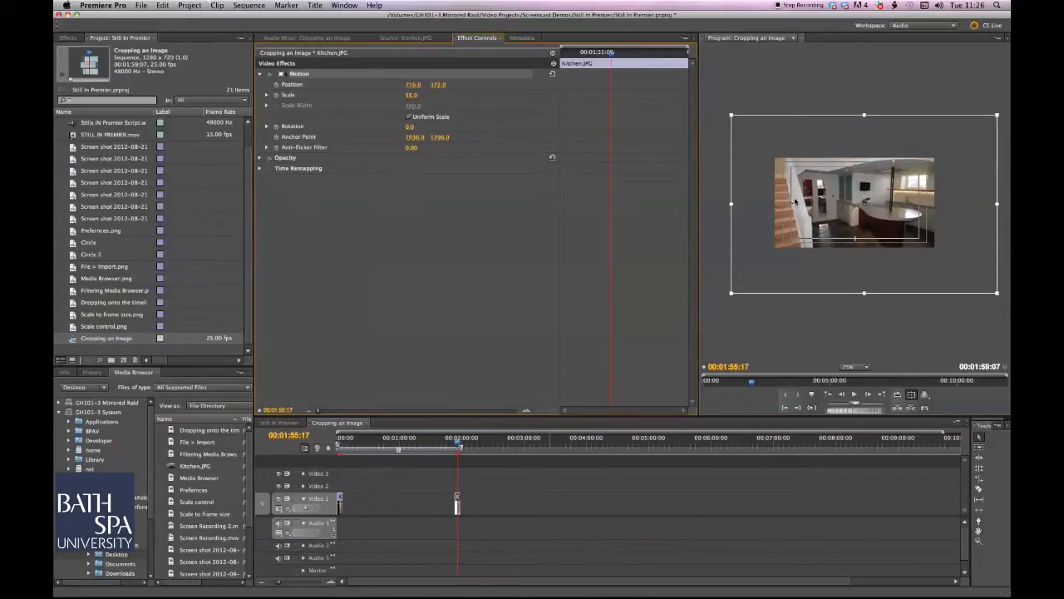
pyautogui.moveTo(846, 211); pyautogui.dragTo(888, 208)
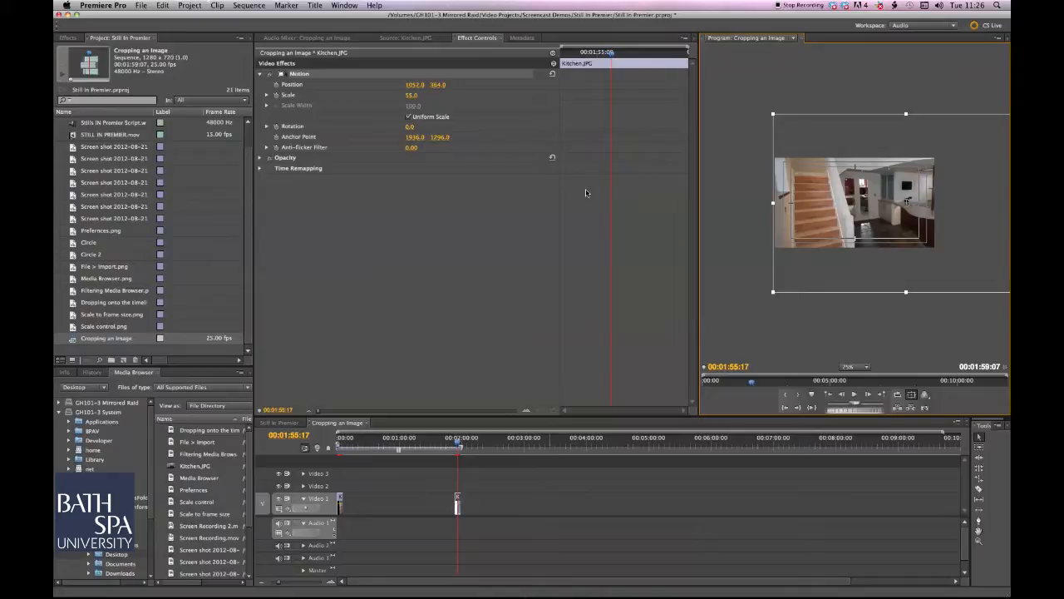
# Add a Position keyframe at the clip's first frame, 00:01:53:07.
pyautogui.click(455, 440)
pyautogui.moveTo(457, 442); pyautogui.dragTo(455, 443)
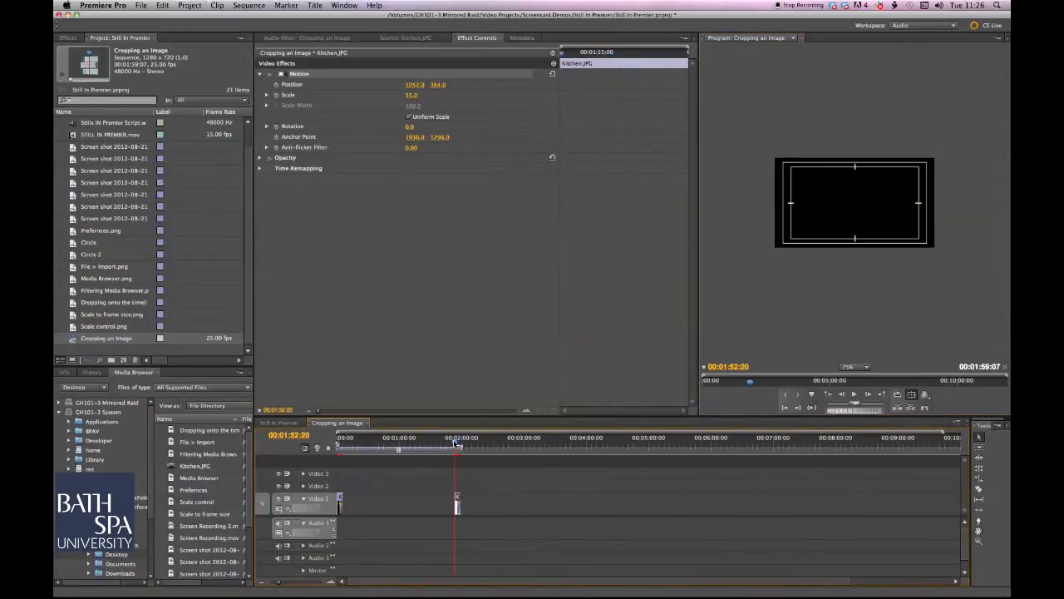
pyautogui.click(456, 442)
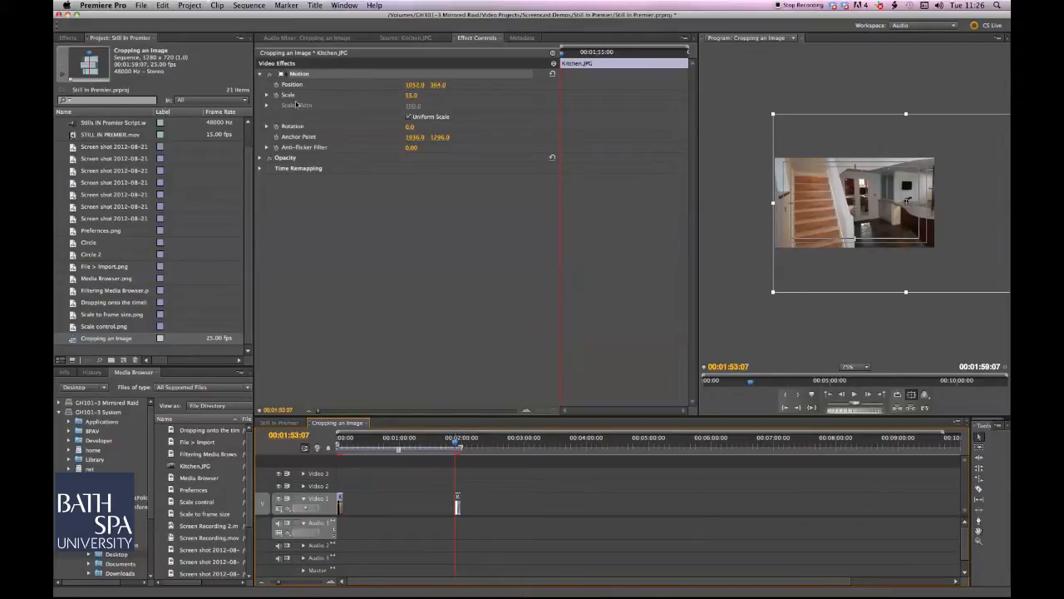
pyautogui.click(276, 84)
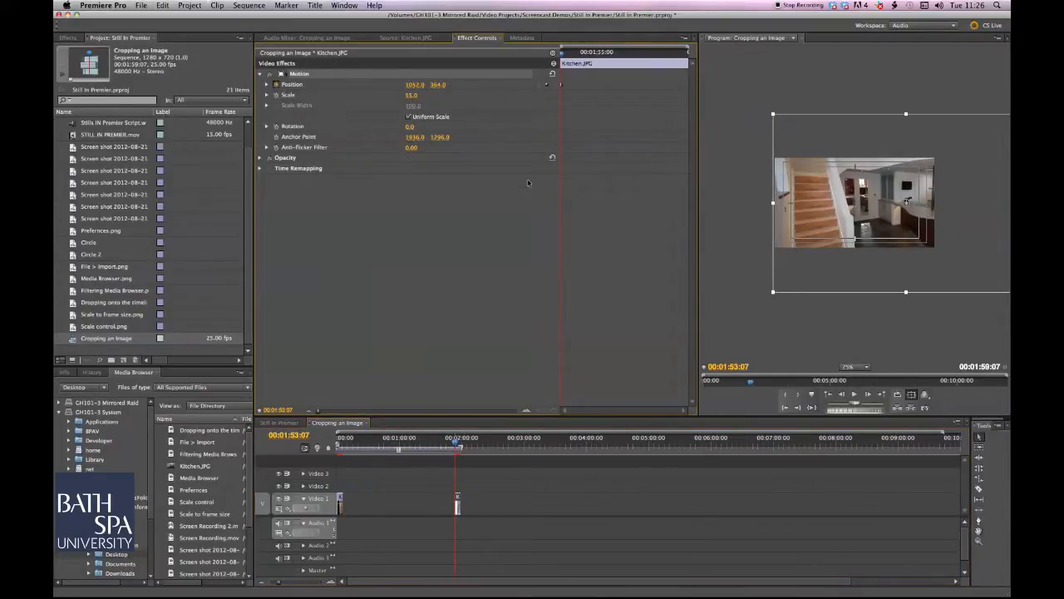
# Add an end Position keyframe of about 248, 324 at 00:01:58:23 and play the pan from the clip's start.
pyautogui.click(601, 62)
pyautogui.moveTo(625, 55); pyautogui.dragTo(682, 59)
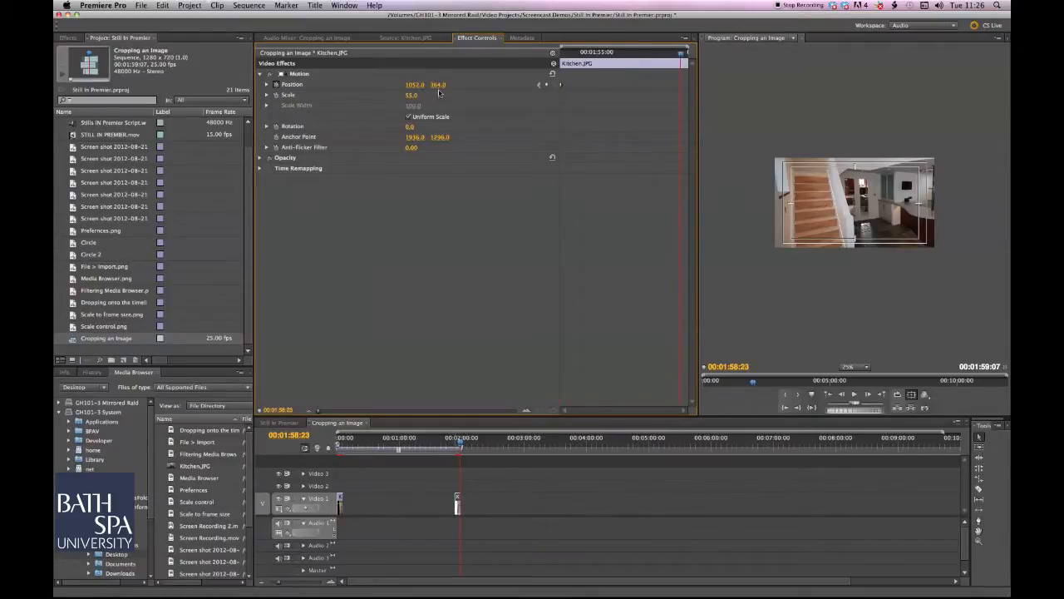
pyautogui.click(278, 73)
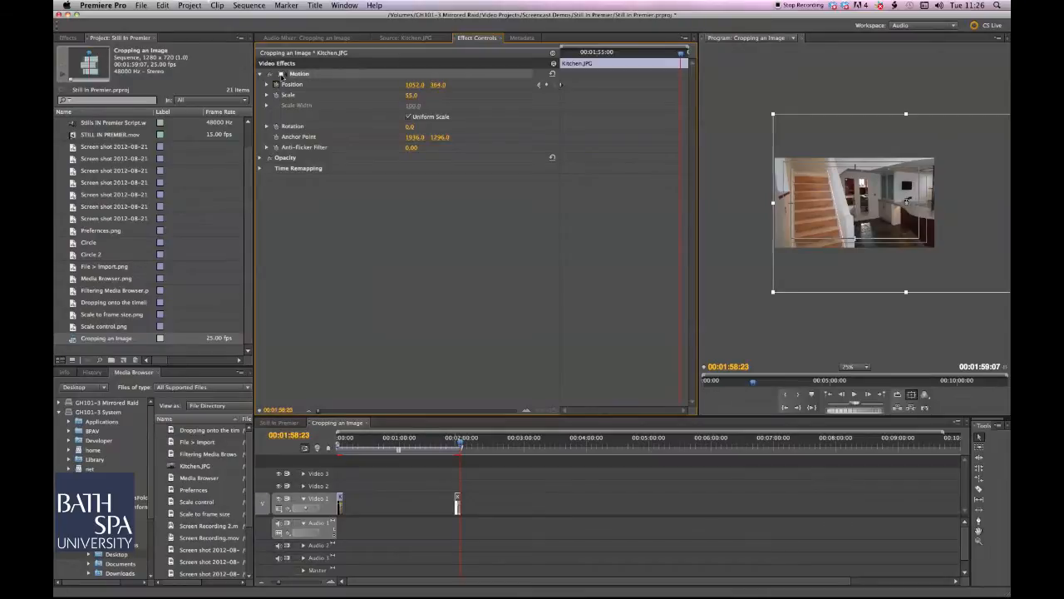
pyautogui.moveTo(890, 204); pyautogui.dragTo(791, 200)
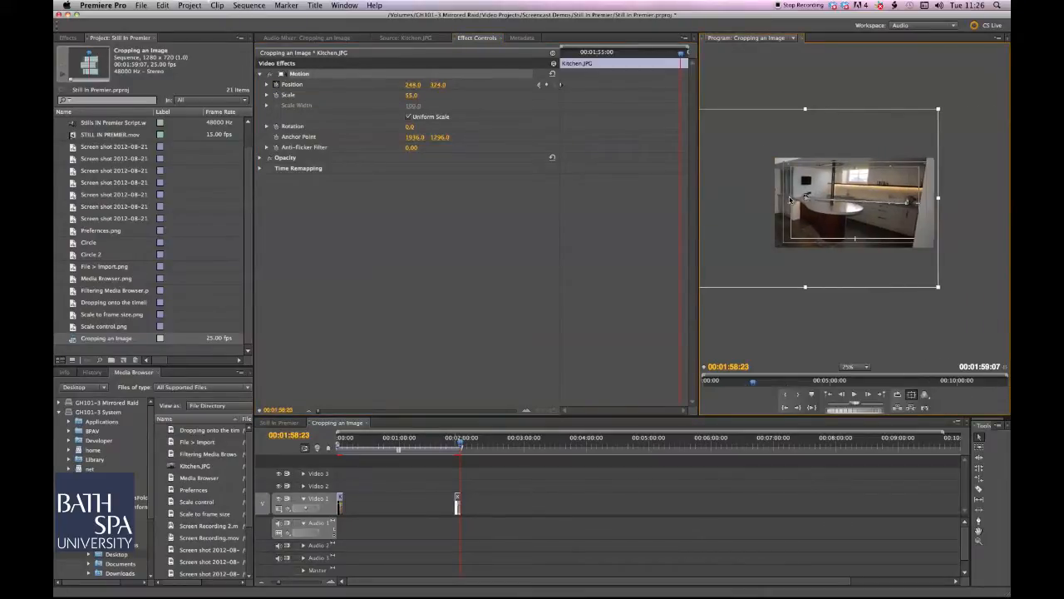
pyautogui.moveTo(461, 447); pyautogui.dragTo(456, 446)
pyautogui.press('space')
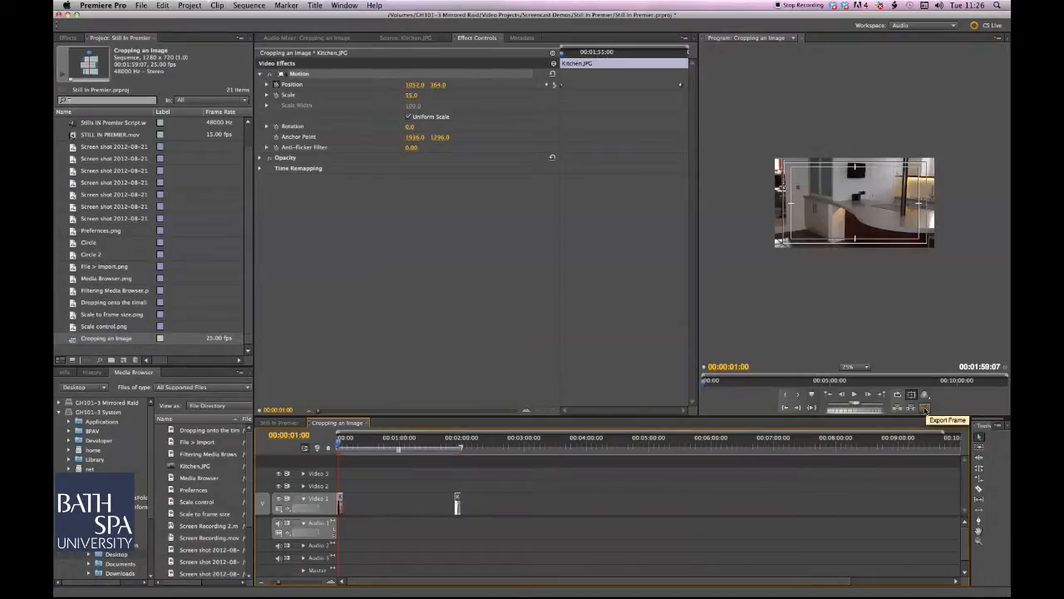
# Export the frame at 00:00:01:00 with JPEG as the format and browse for its destination folder.
pyautogui.click(794, 403)
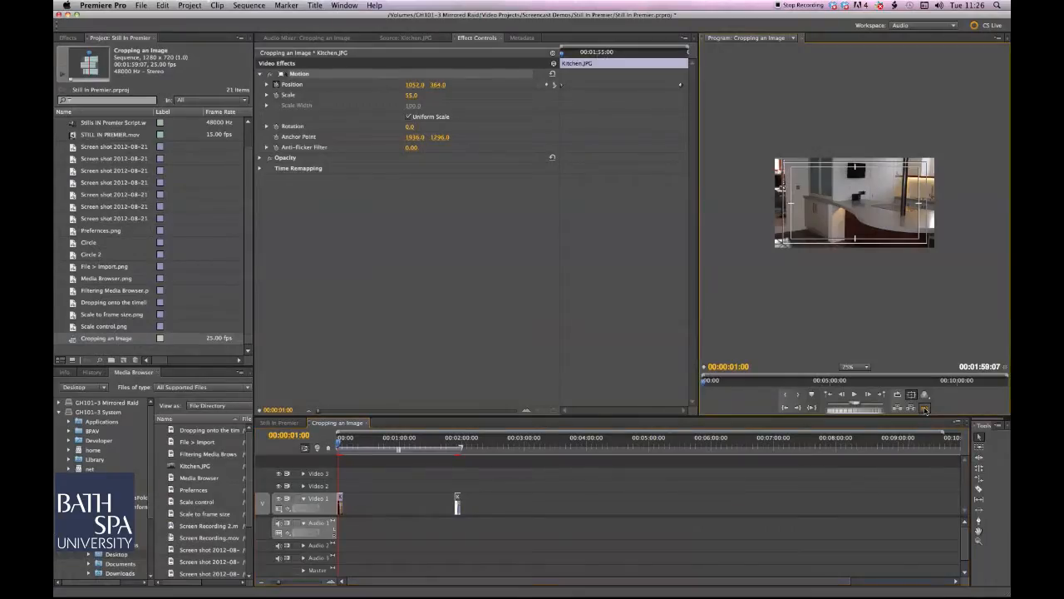
pyautogui.click(561, 292)
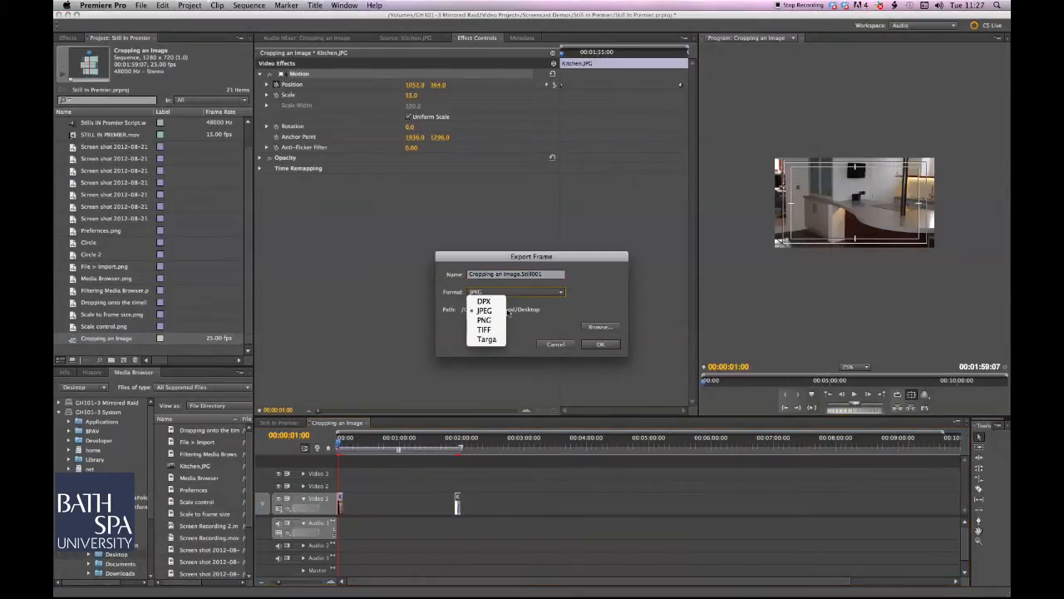
pyautogui.click(490, 311)
pyautogui.click(600, 330)
pyautogui.click(673, 471)
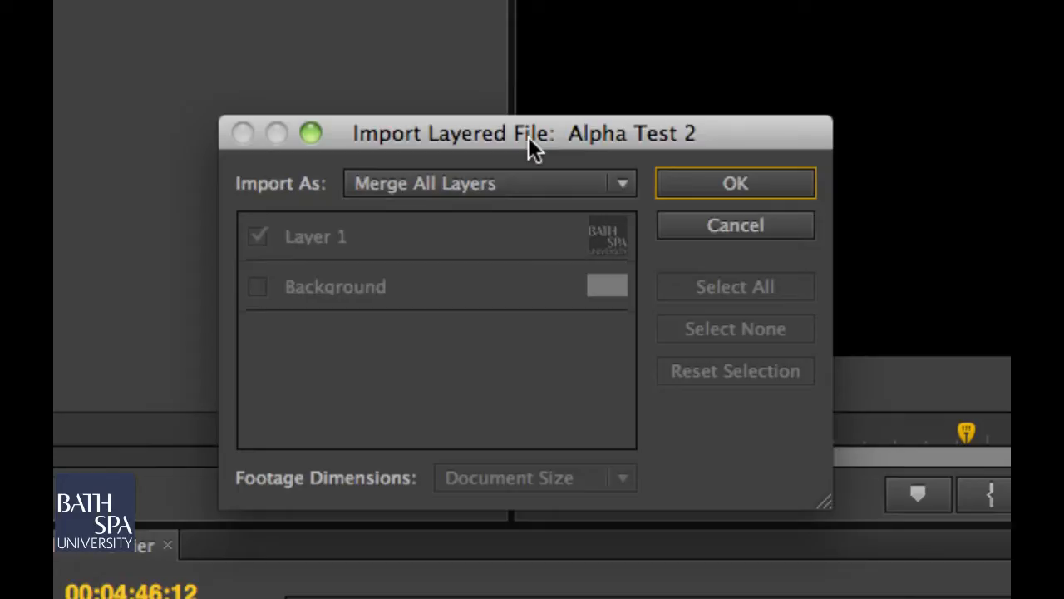
# Try Individual Layers as the import mode for the Alpha Test 2 layered file, and switch it to Sequence.
pyautogui.click(548, 183)
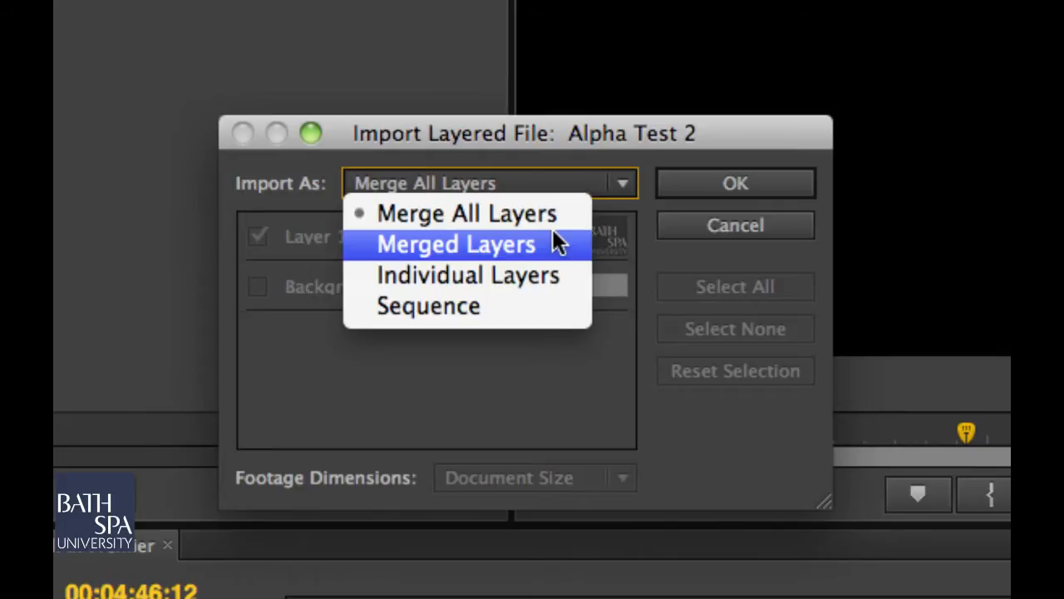
pyautogui.click(532, 276)
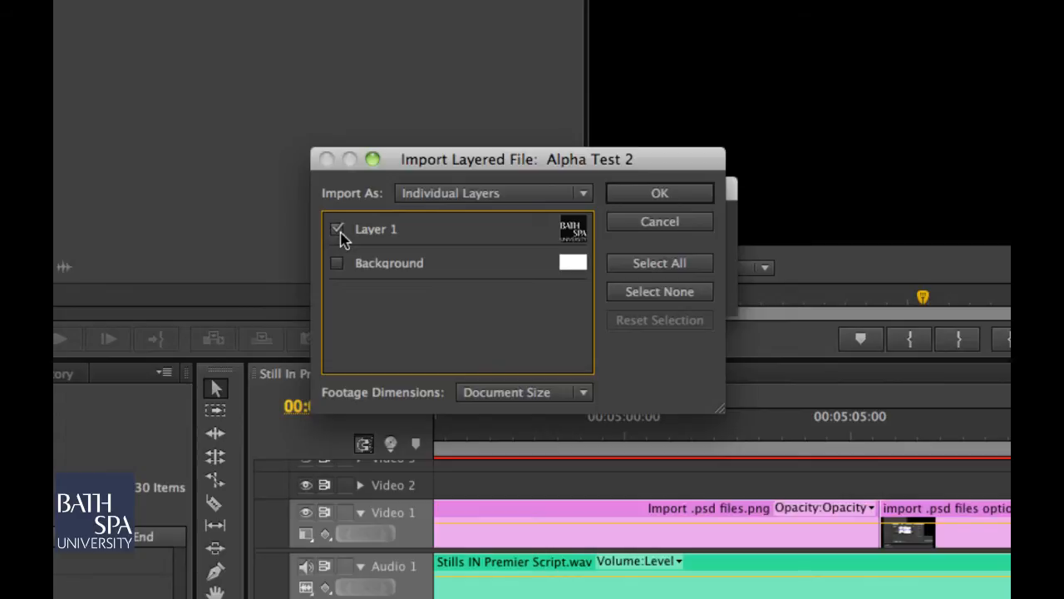
pyautogui.click(499, 193)
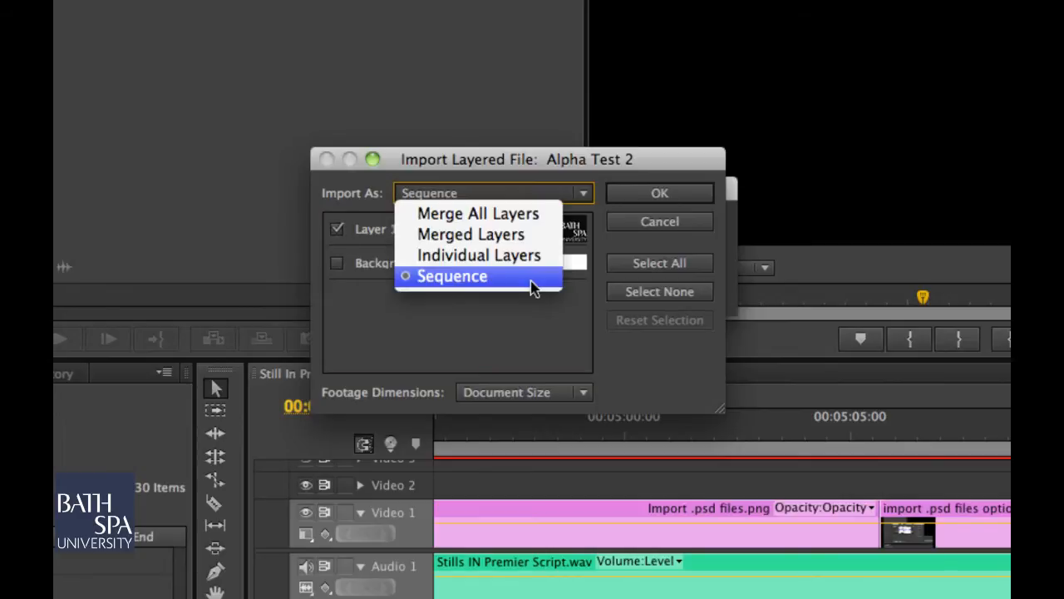